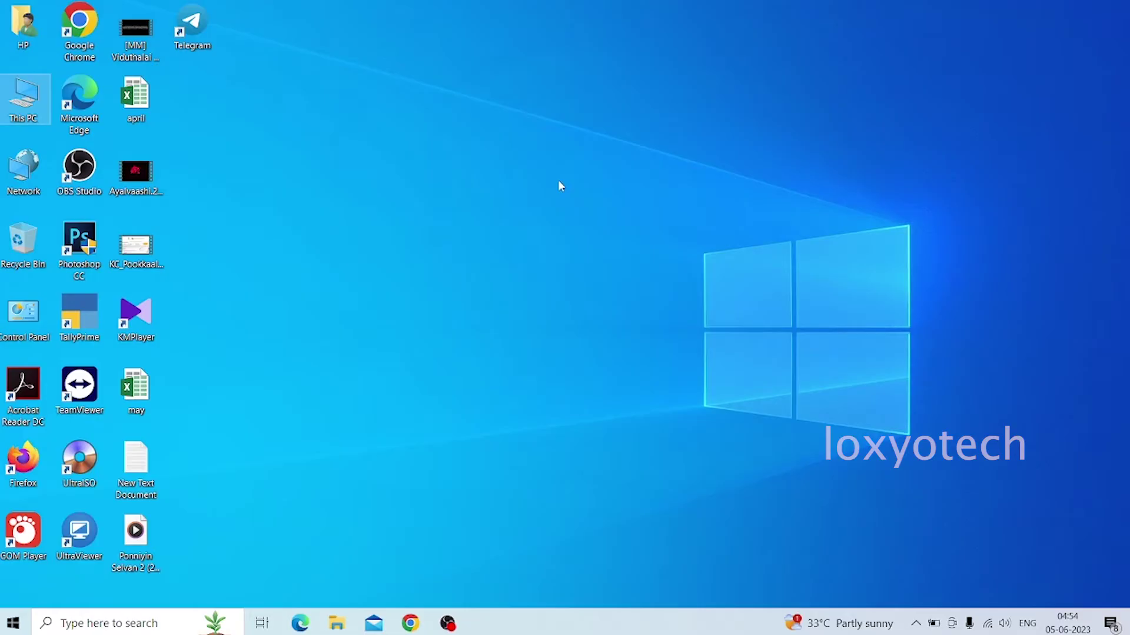
Step: Refresh the desktop, then open Control Panel's Network and Sharing Center under Network and Internet
{"action": "right_click", "coordinate": [558, 180]}
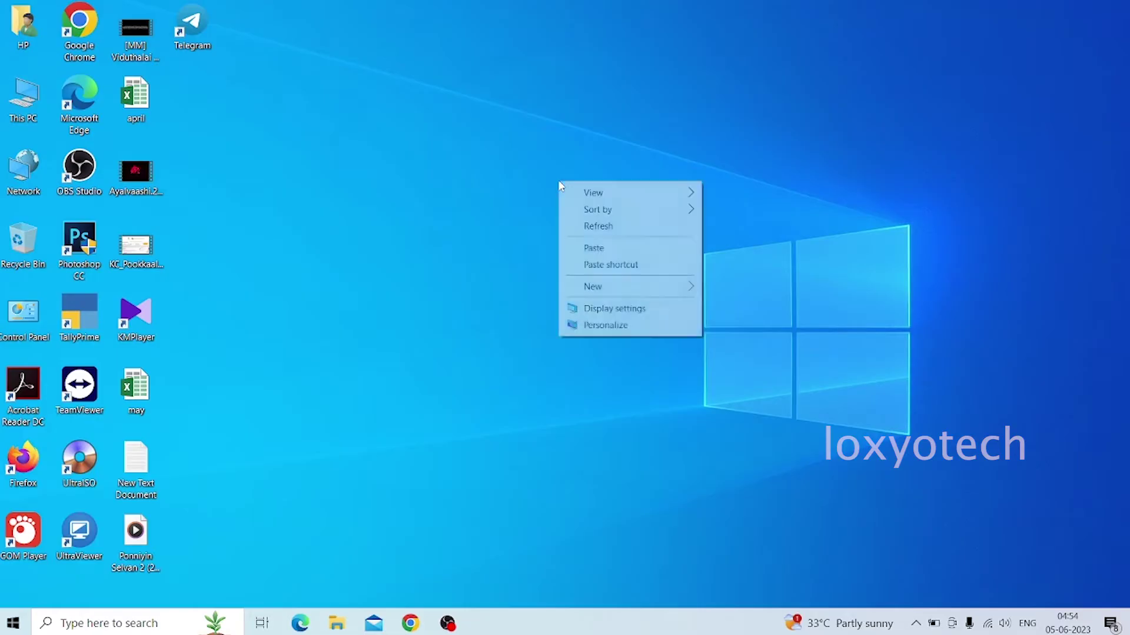
{"action": "left_click", "coordinate": [594, 226]}
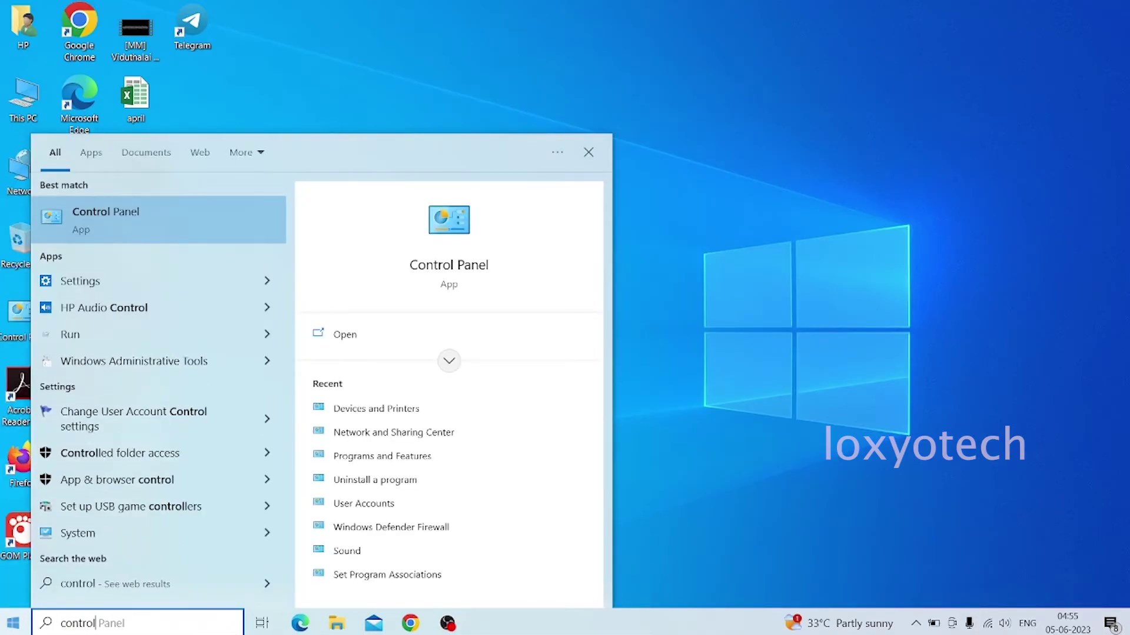
{"action": "left_click", "coordinate": [198, 216]}
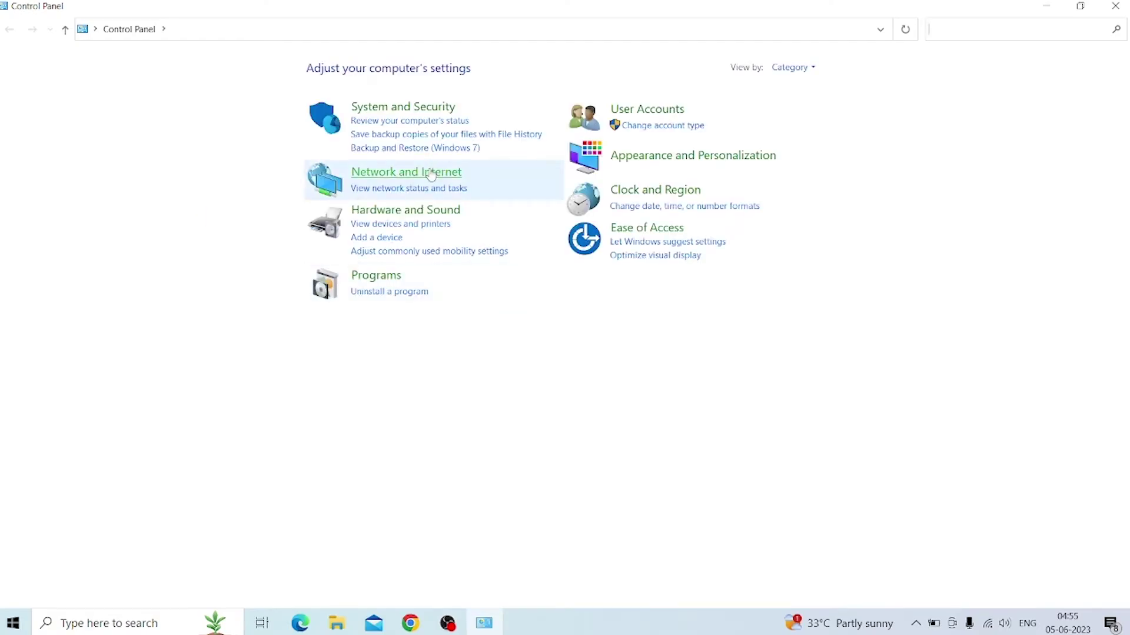
{"action": "left_click", "coordinate": [433, 171]}
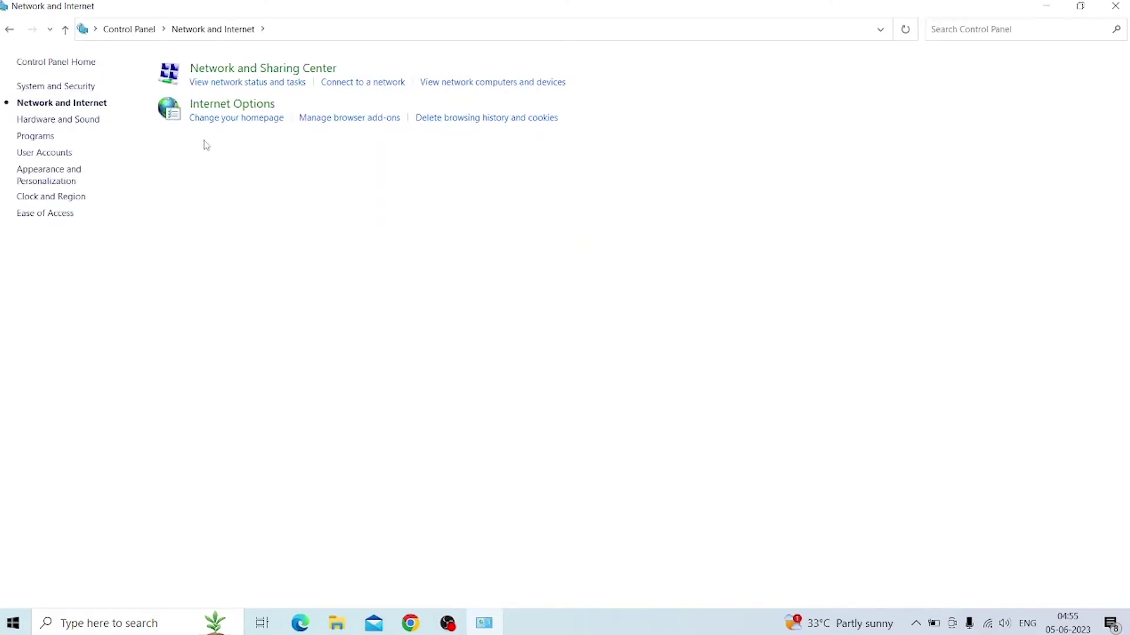
{"action": "left_click", "coordinate": [320, 73]}
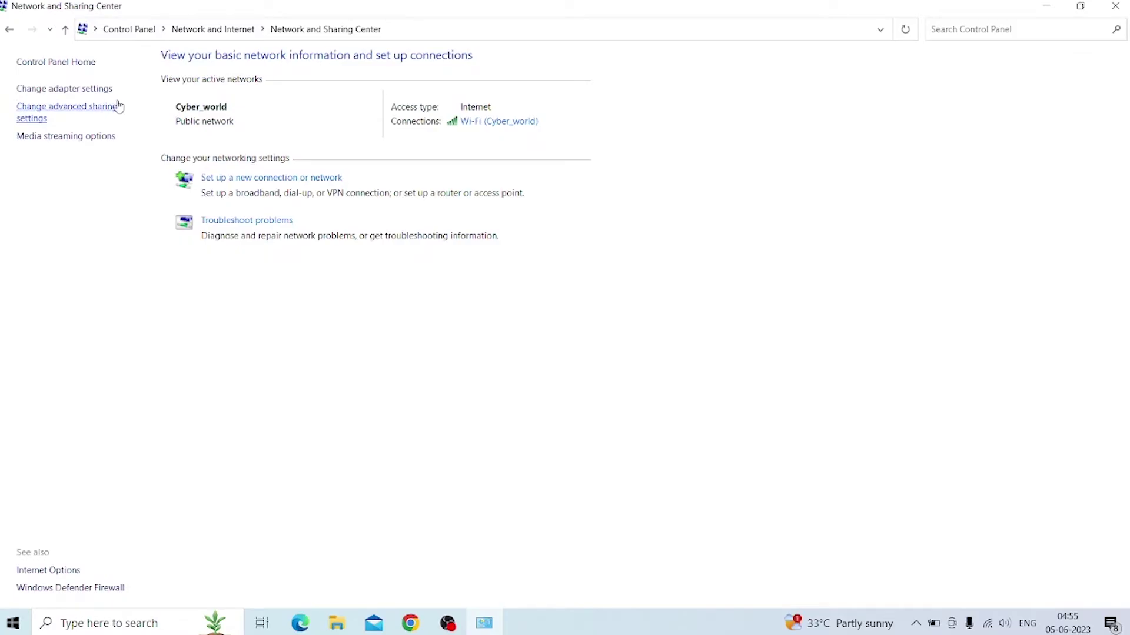
Step: Open the adapter list, try bridging Wi-Fi with Ethernet, and dismiss the refusal warning
{"action": "left_click", "coordinate": [89, 89]}
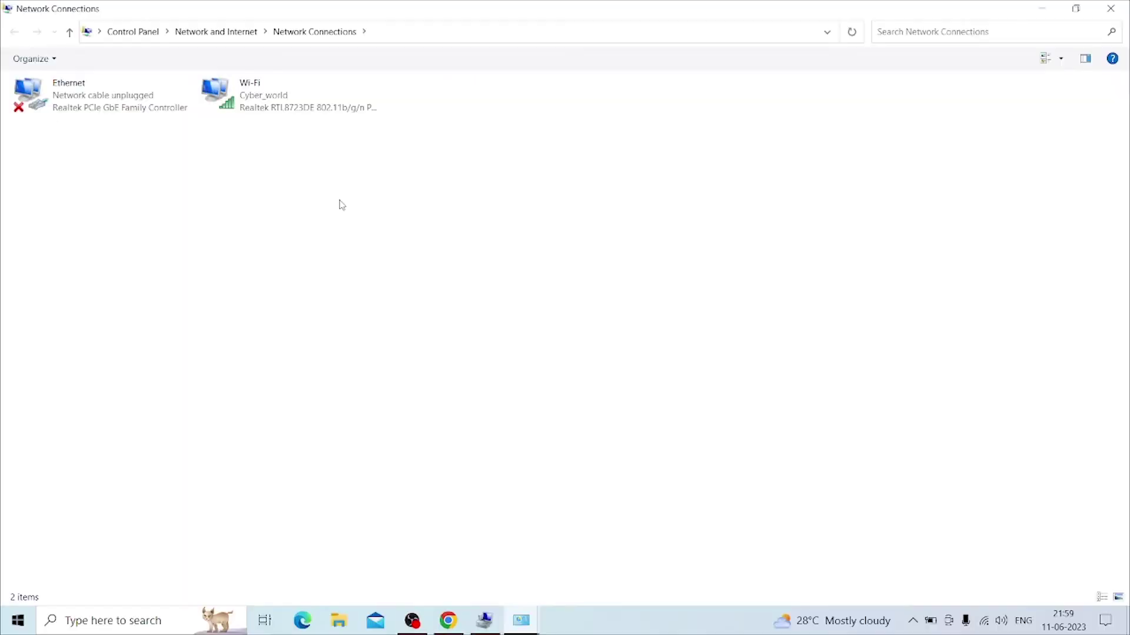
{"action": "left_click", "coordinate": [277, 93]}
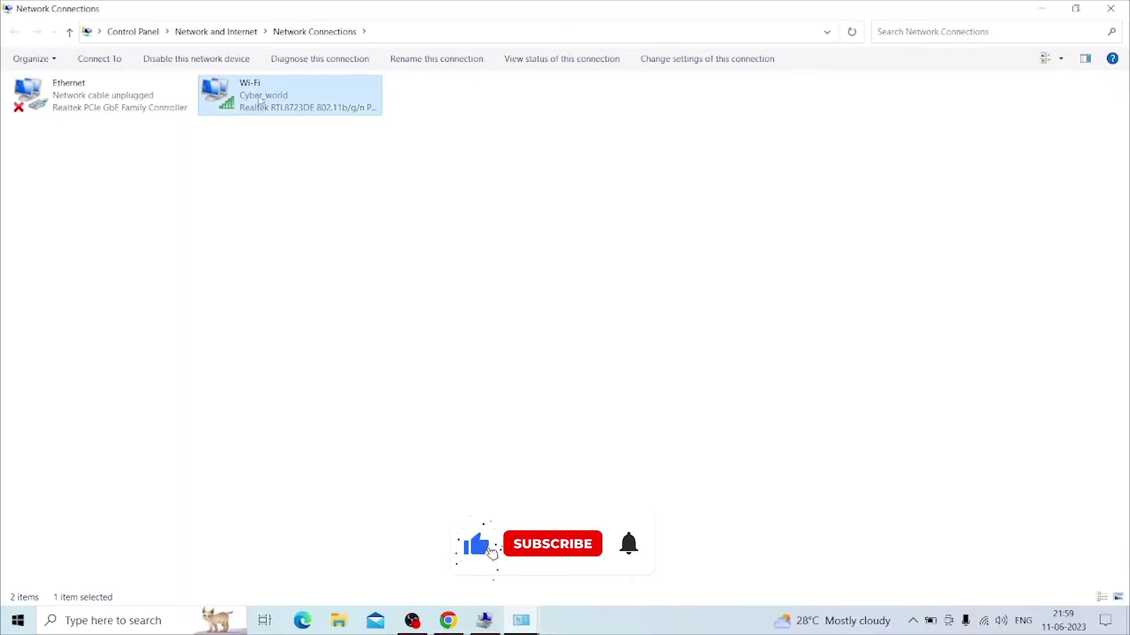
{"action": "left_click", "coordinate": [104, 110], "text": "ctrl"}
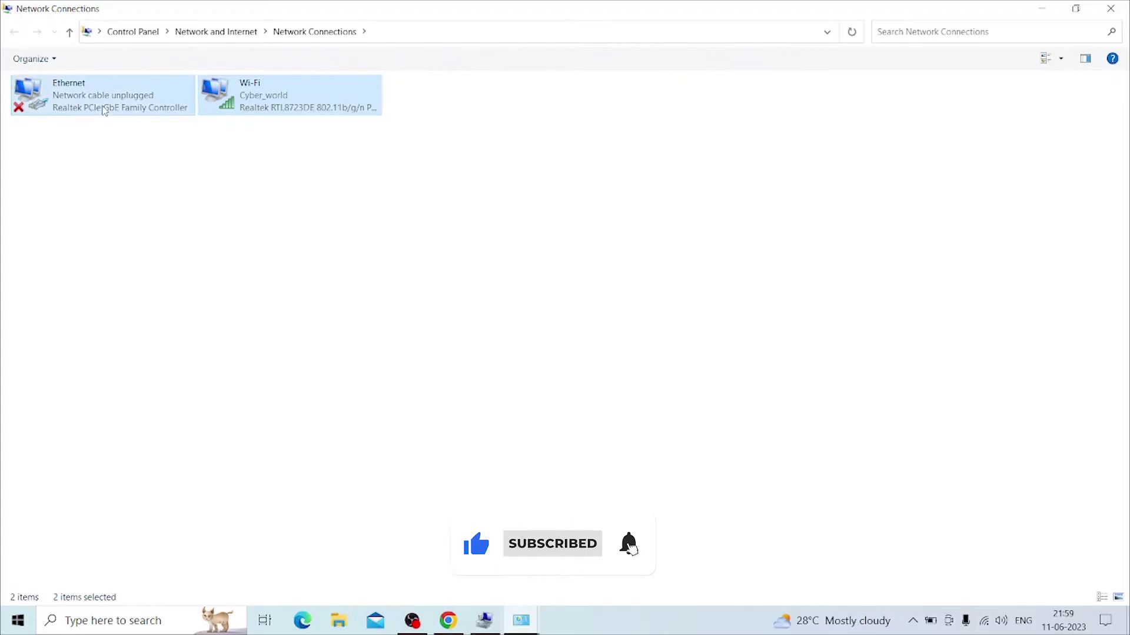
{"action": "right_click", "coordinate": [105, 110]}
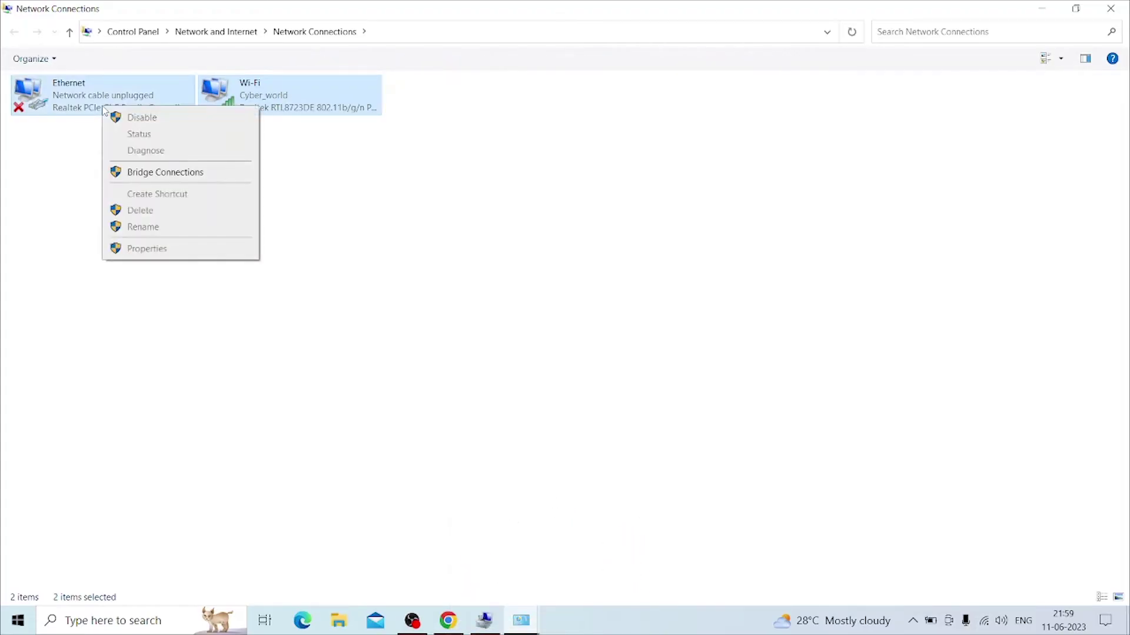
{"action": "left_click", "coordinate": [135, 173]}
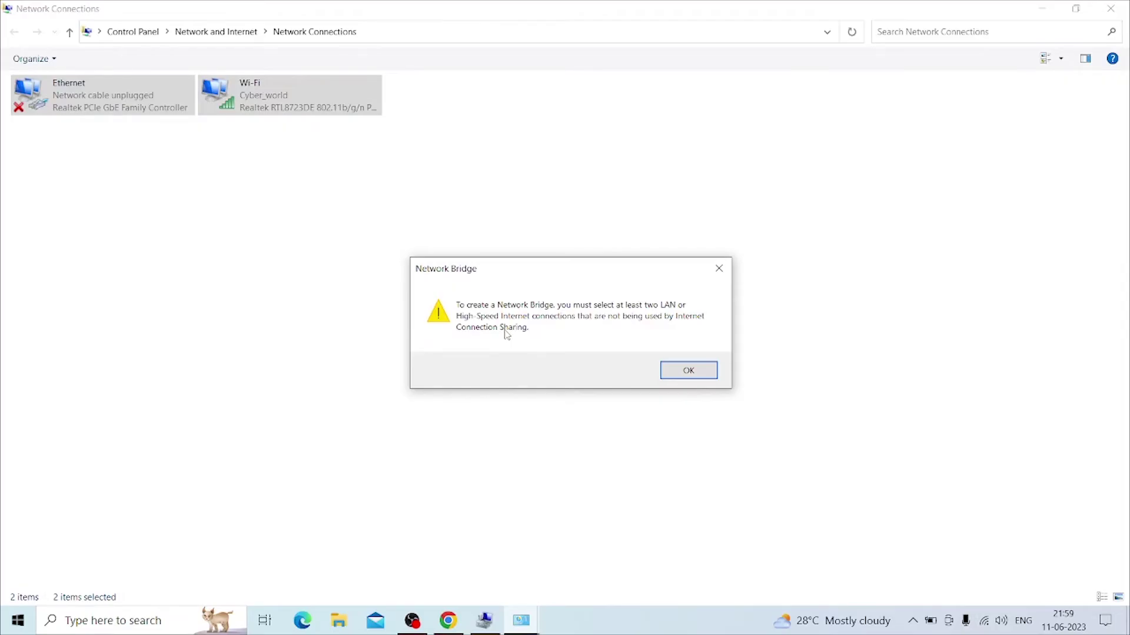
{"action": "left_click", "coordinate": [710, 378]}
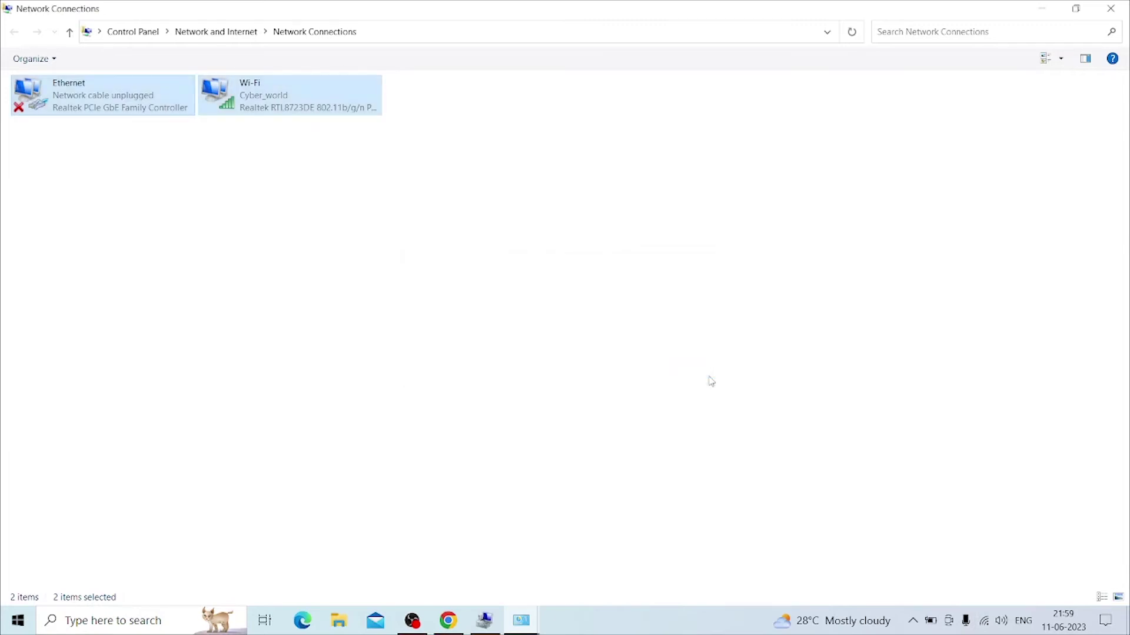
Step: Uncheck 'Allow other network users to connect' on Ethernet's Sharing tab and save
{"action": "left_click", "coordinate": [710, 381]}
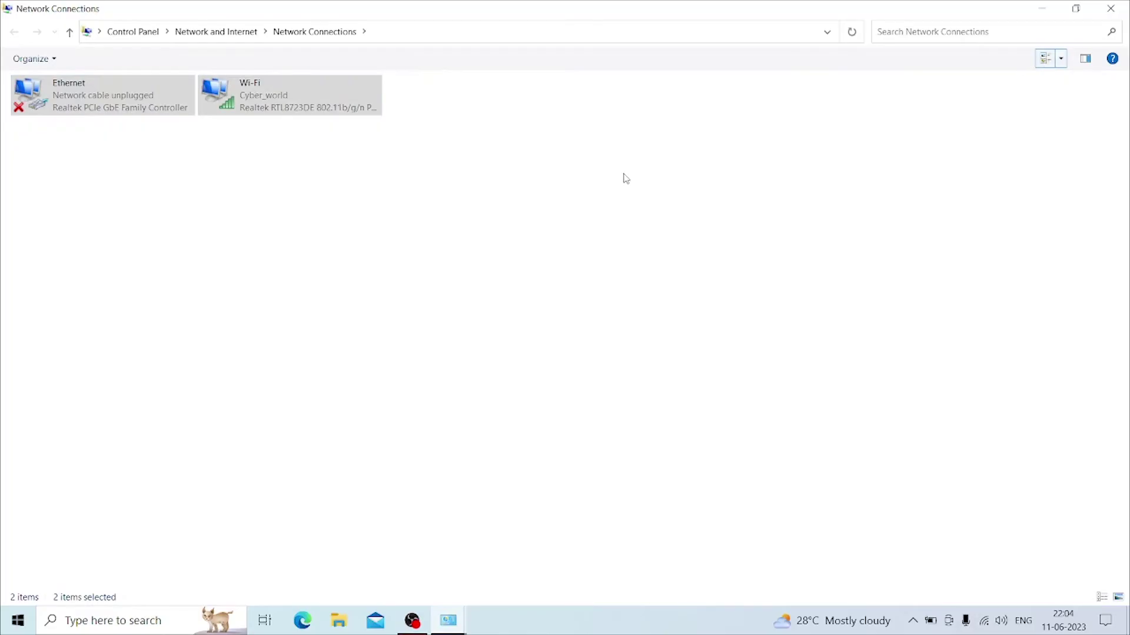
{"action": "left_click", "coordinate": [623, 176]}
{"action": "left_click", "coordinate": [87, 104]}
{"action": "right_click", "coordinate": [86, 105]}
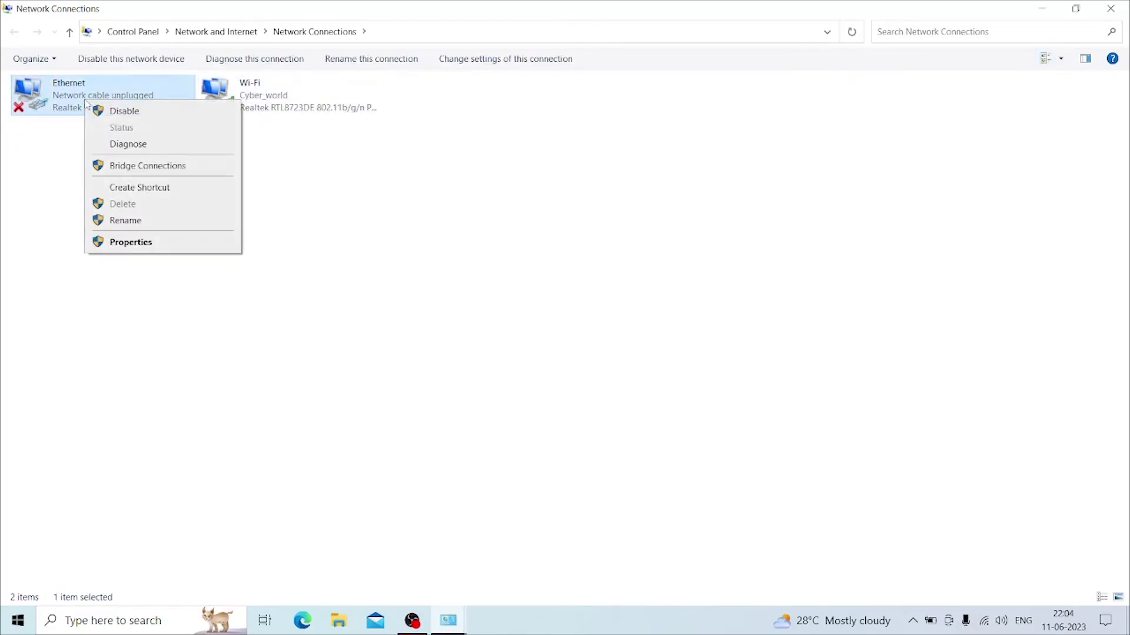
{"action": "left_click", "coordinate": [109, 246]}
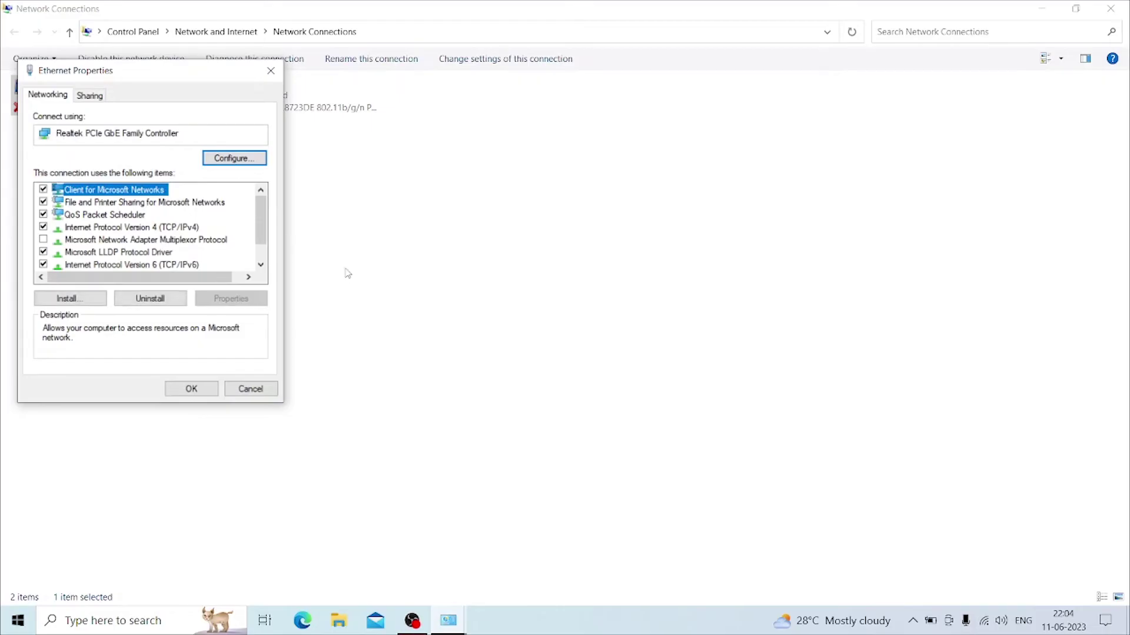
{"action": "left_click", "coordinate": [100, 99]}
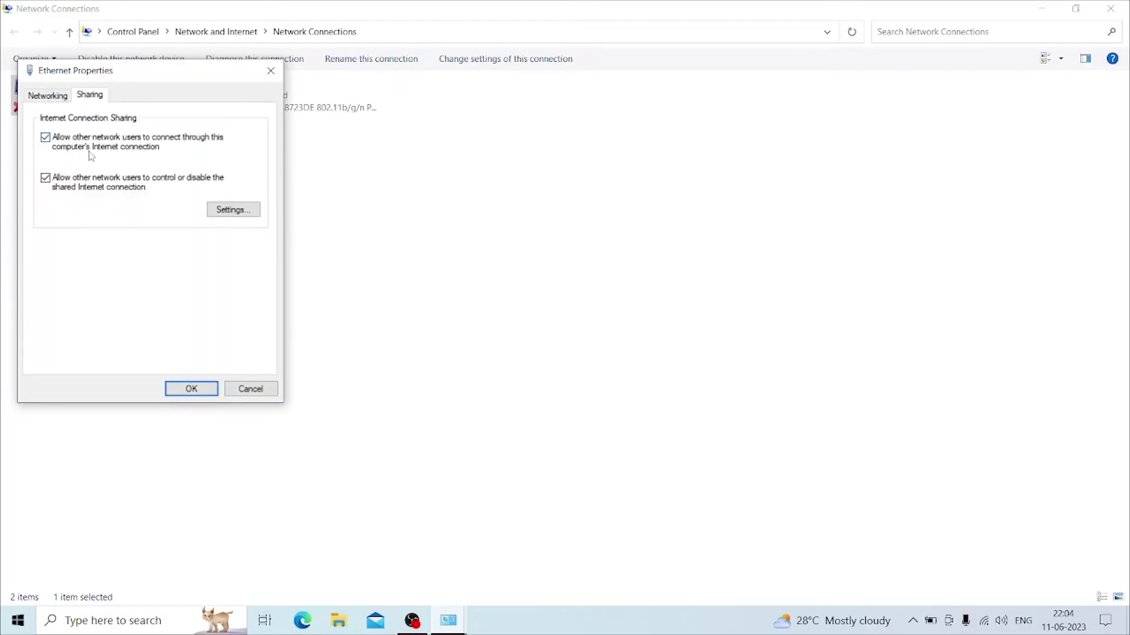
{"action": "left_click", "coordinate": [46, 139]}
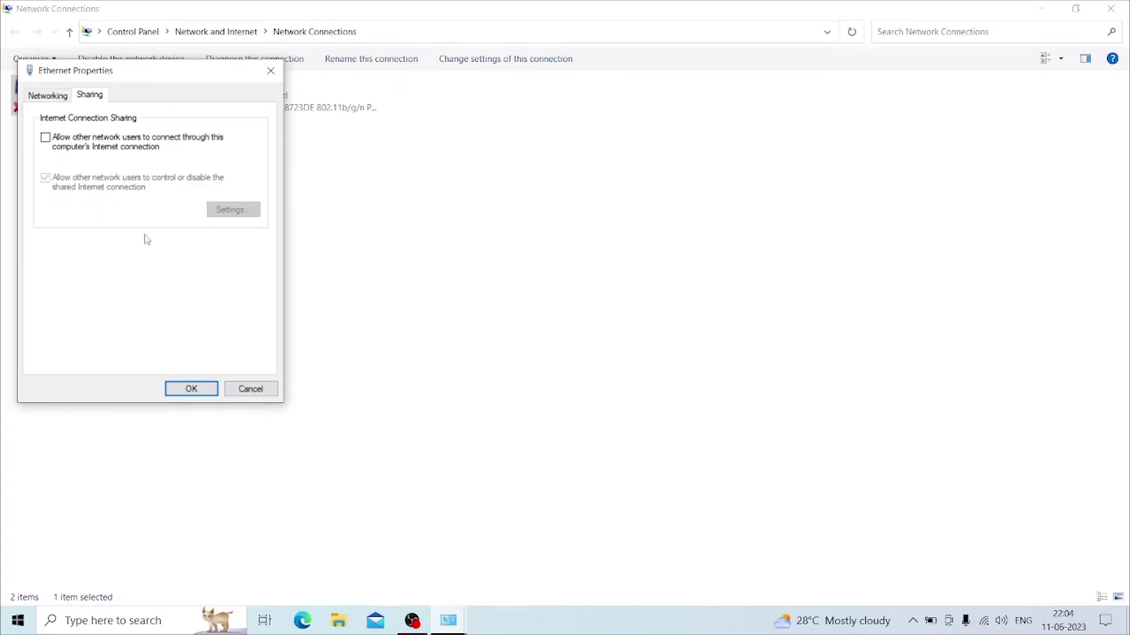
{"action": "left_click", "coordinate": [198, 390]}
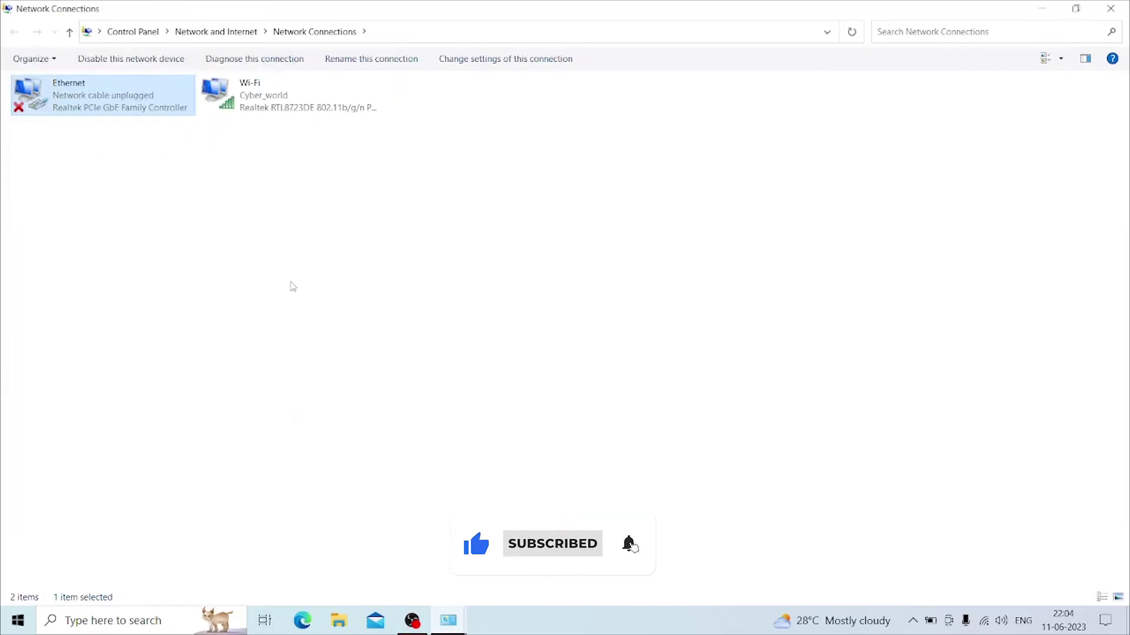
Step: Bridge the selected Wi-Fi and Ethernet adapters, dismiss the error, and select the new Network Bridge
{"action": "left_click", "coordinate": [324, 109]}
{"action": "left_click", "coordinate": [156, 110], "text": "ctrl"}
{"action": "right_click", "coordinate": [156, 109]}
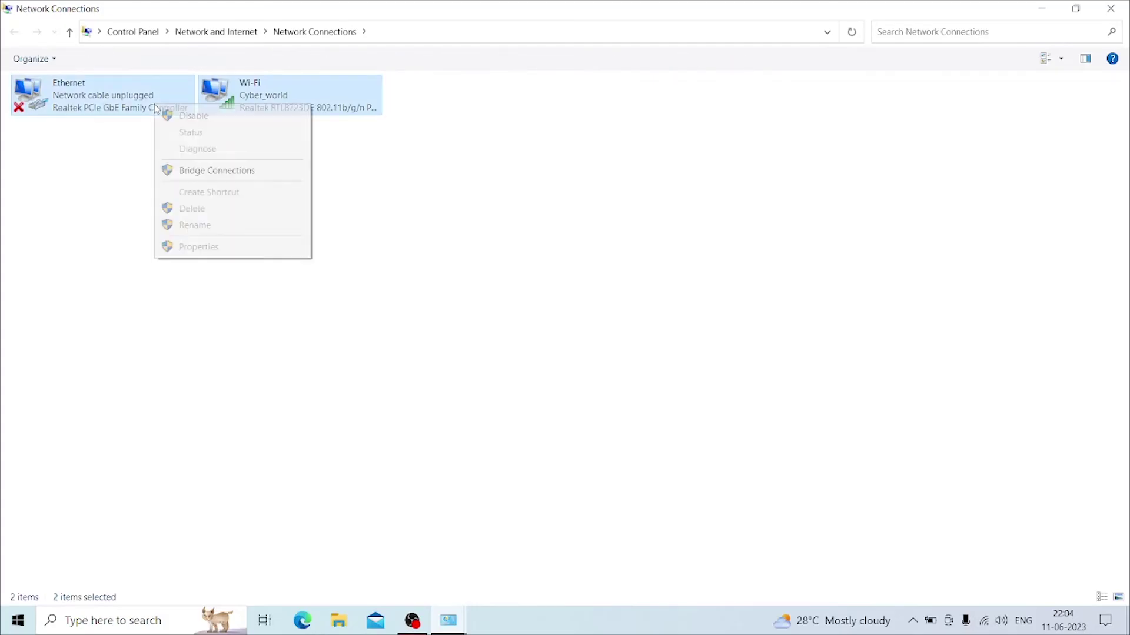
{"action": "left_click", "coordinate": [172, 172]}
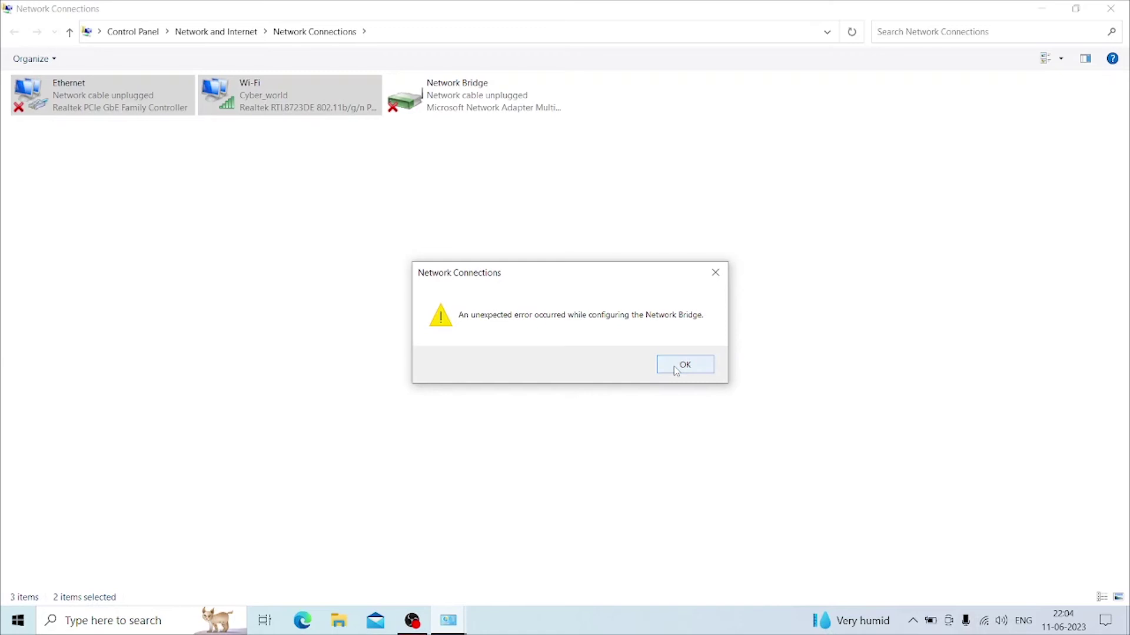
{"action": "left_click", "coordinate": [676, 370]}
{"action": "left_click", "coordinate": [548, 245]}
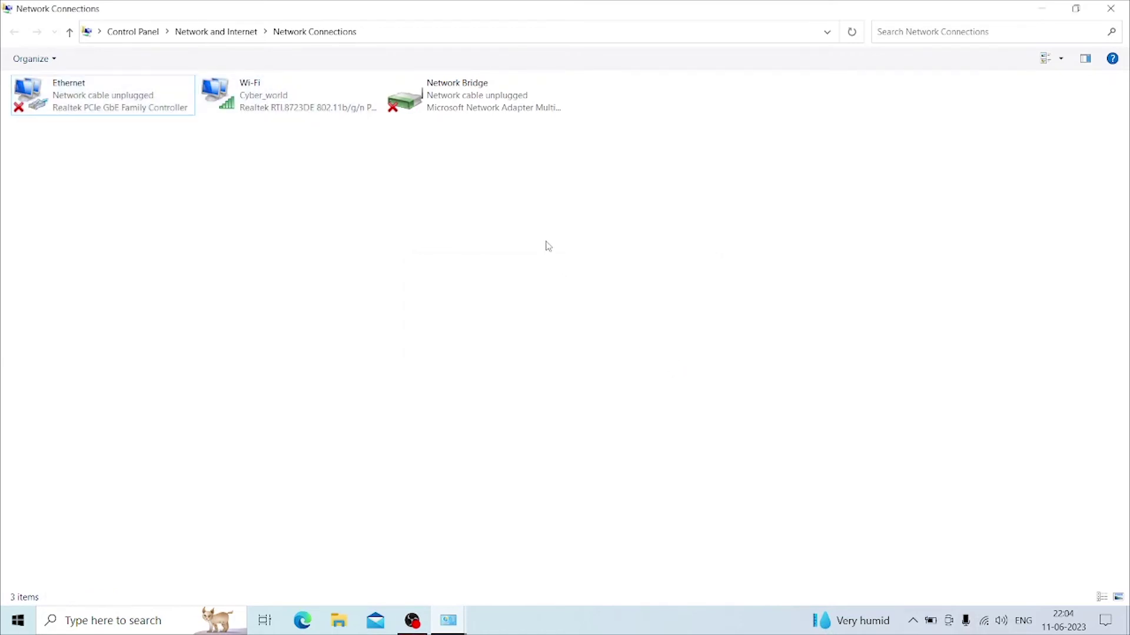
{"action": "left_click", "coordinate": [483, 110]}
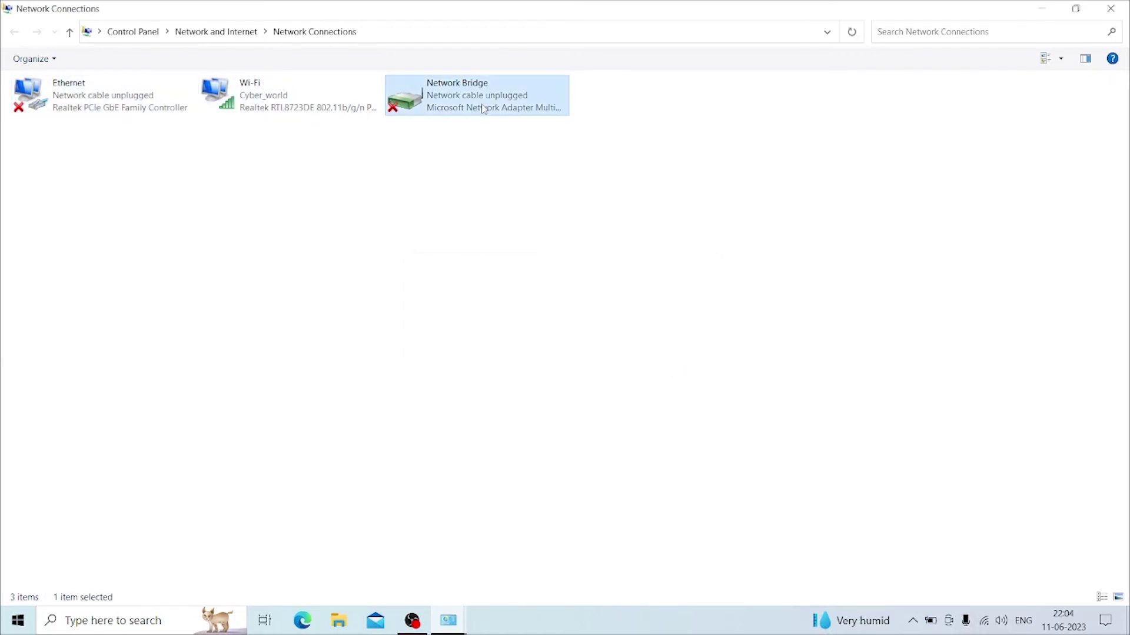
Step: Tick the Wi-Fi adapter in the Network Bridge properties and apply
{"action": "right_click", "coordinate": [483, 110]}
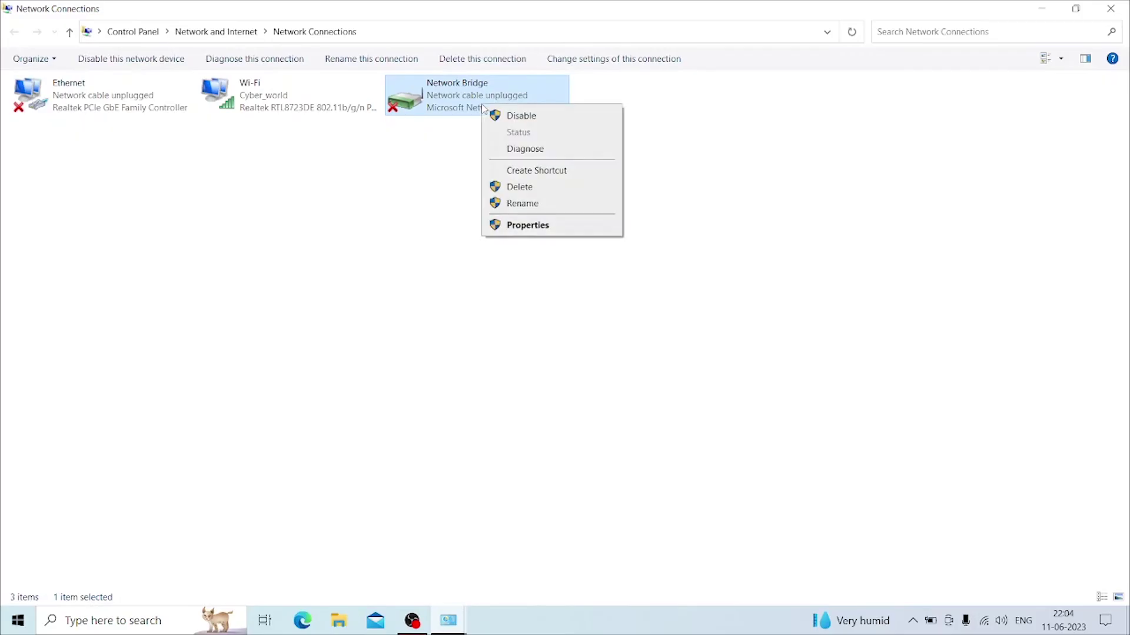
{"action": "left_click", "coordinate": [522, 227]}
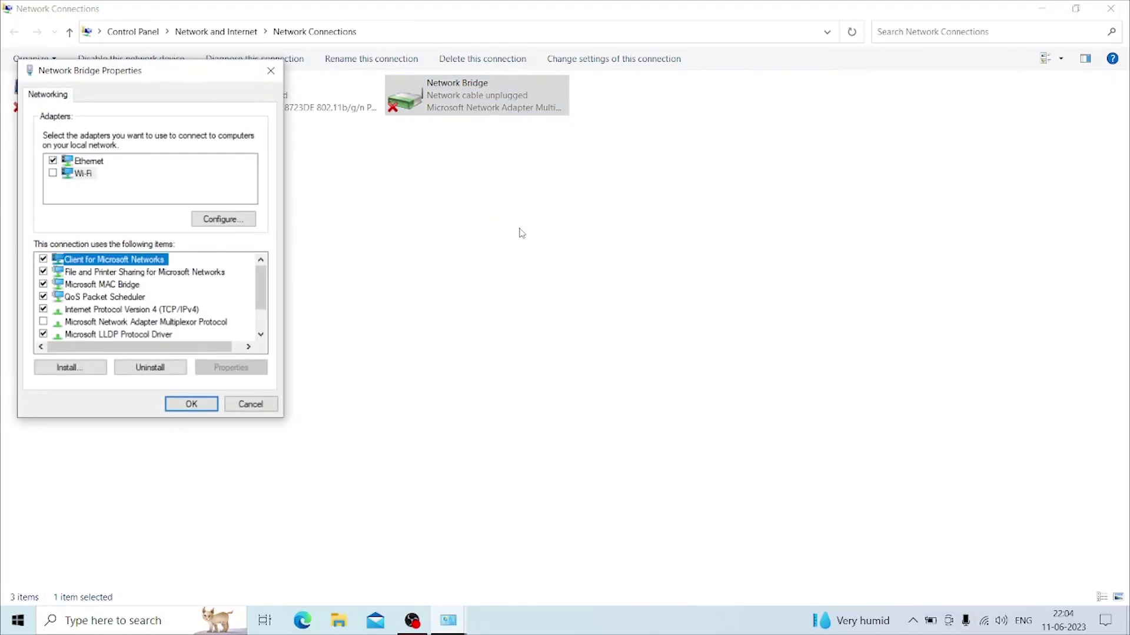
{"action": "left_click", "coordinate": [53, 173]}
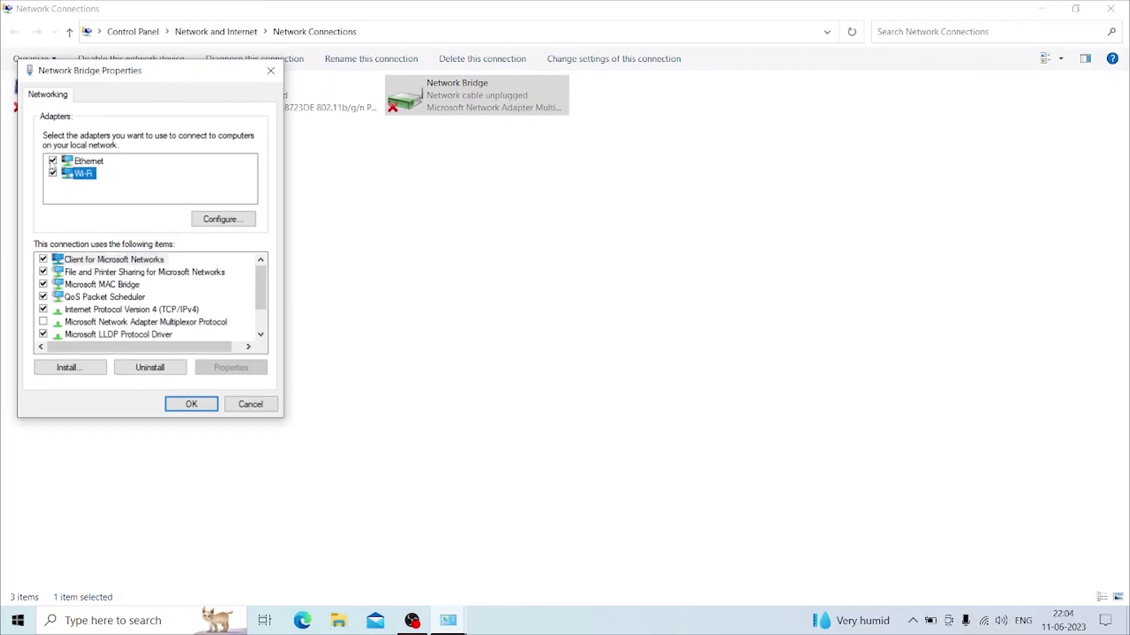
{"action": "left_click", "coordinate": [187, 405]}
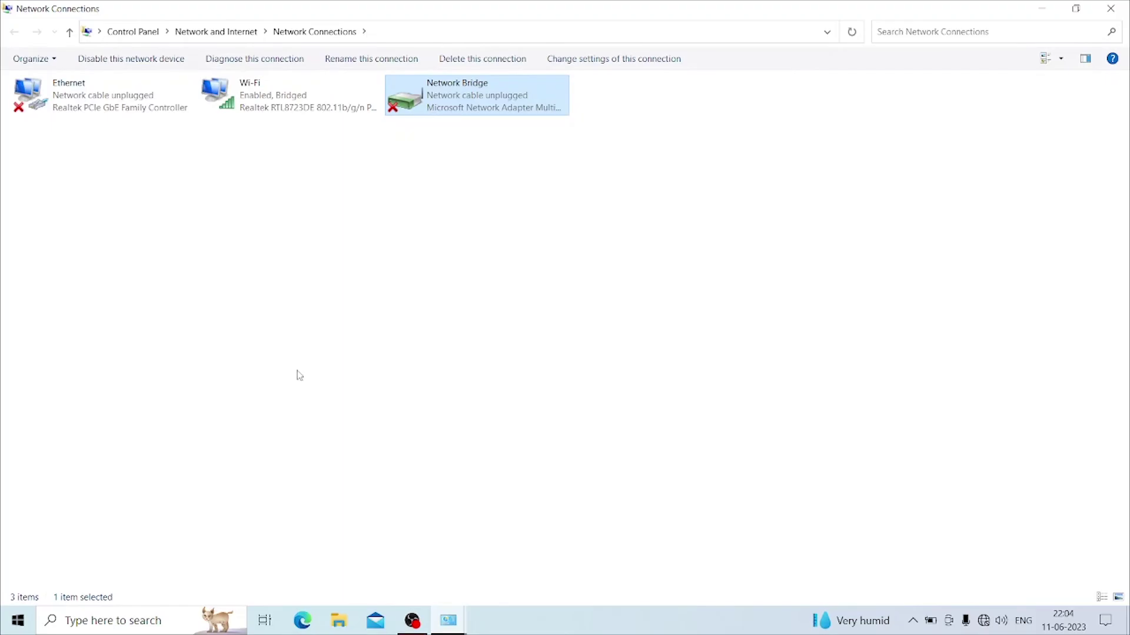
Step: Refresh the Network Connections list so Wi-Fi shows Enabled, Bridged
{"action": "left_click", "coordinate": [553, 294]}
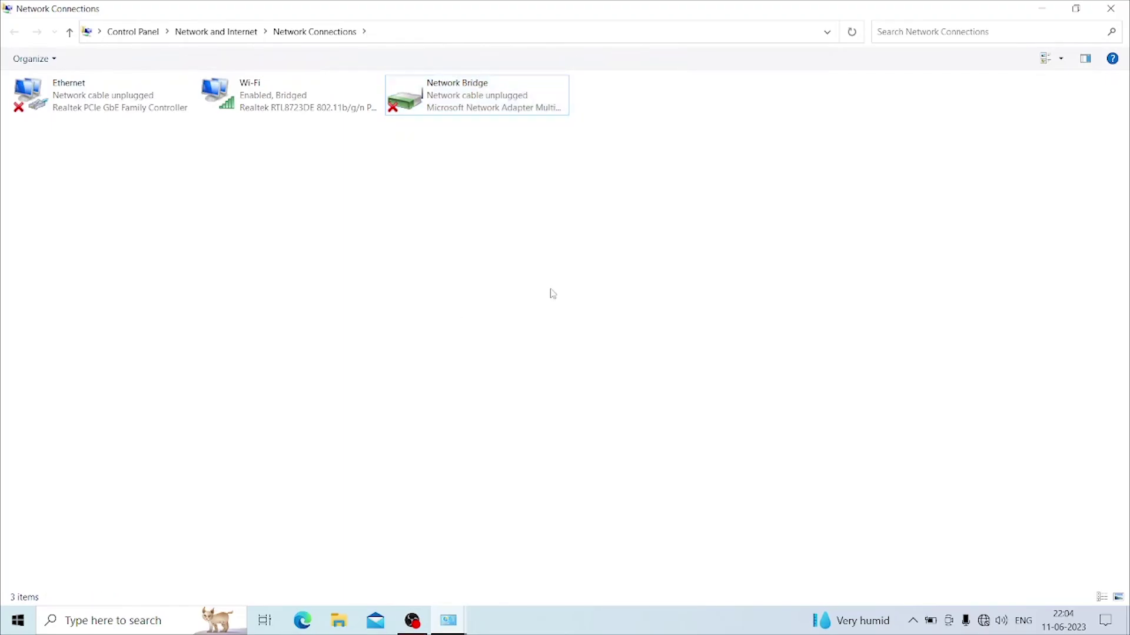
{"action": "right_click", "coordinate": [507, 262]}
{"action": "left_click", "coordinate": [556, 321]}
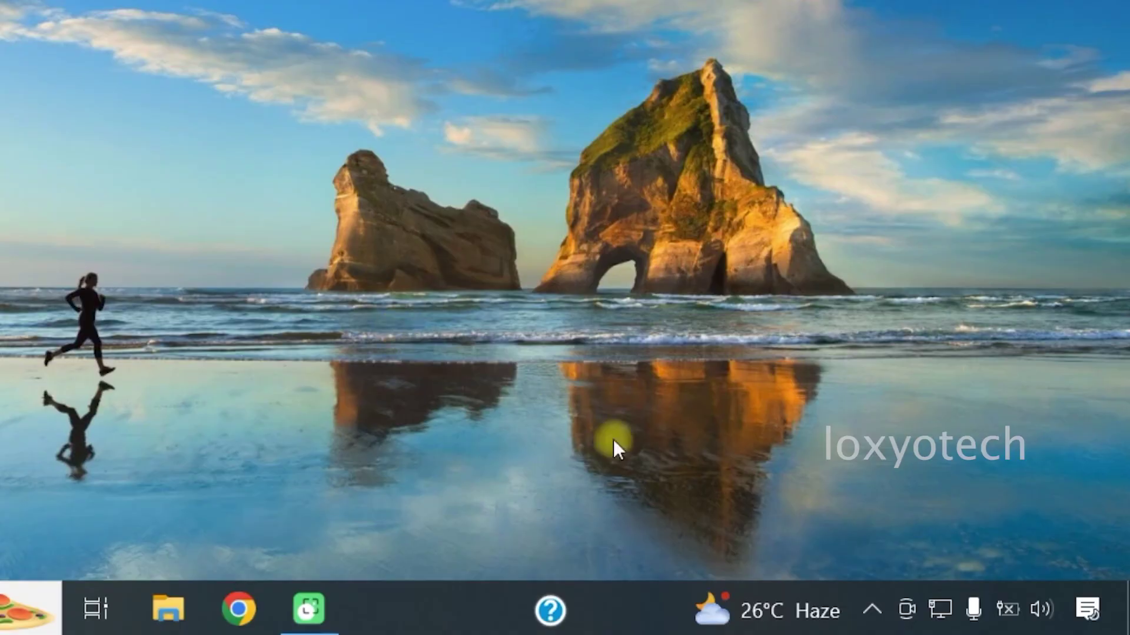
Step: Check the system-tray network flyout to confirm the connection reads Connected
{"action": "left_click", "coordinate": [940, 603]}
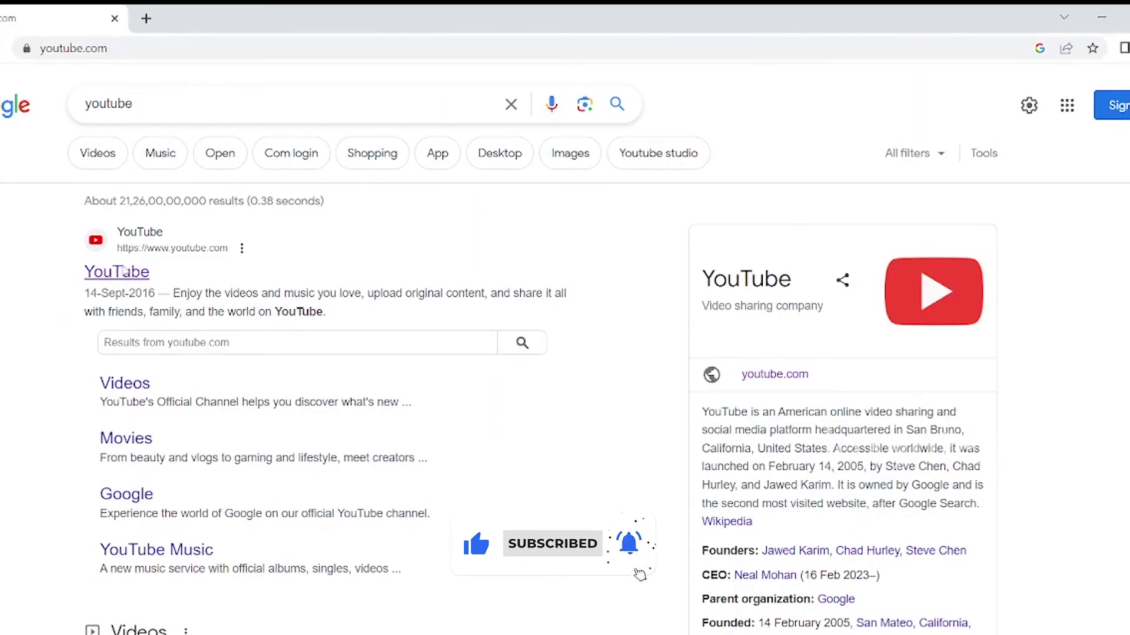
Step: Open YouTube from the Google results, focus its search box, and scroll the home feed
{"action": "left_click", "coordinate": [123, 270]}
{"action": "left_click", "coordinate": [382, 88]}
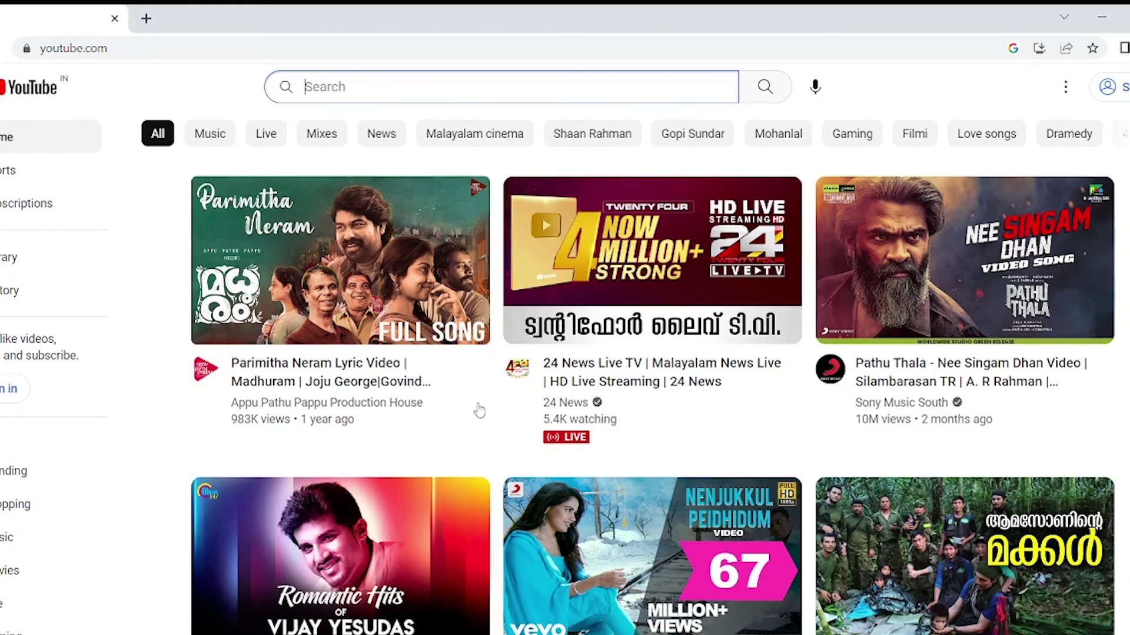
{"action": "scroll", "coordinate": [477, 408], "scroll_direction": "down", "scroll_amount": 10}
{"action": "scroll", "coordinate": [479, 410], "scroll_direction": "down", "scroll_amount": 2}
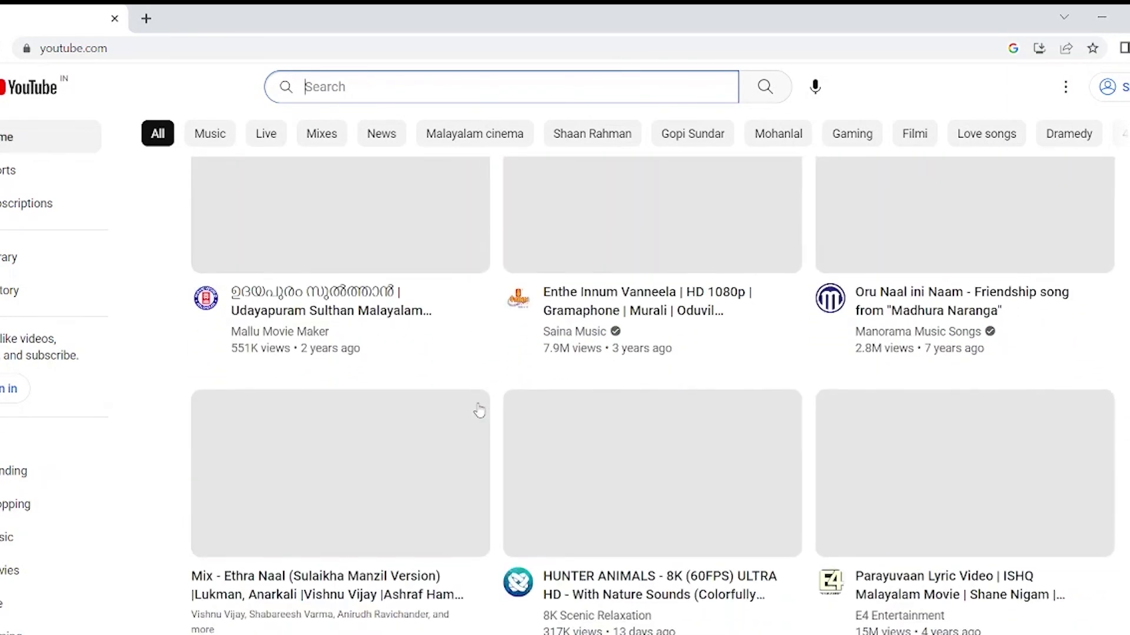
{"action": "scroll", "coordinate": [479, 410], "scroll_direction": "up", "scroll_amount": 6}
{"action": "scroll", "coordinate": [480, 410], "scroll_direction": "up", "scroll_amount": 4}
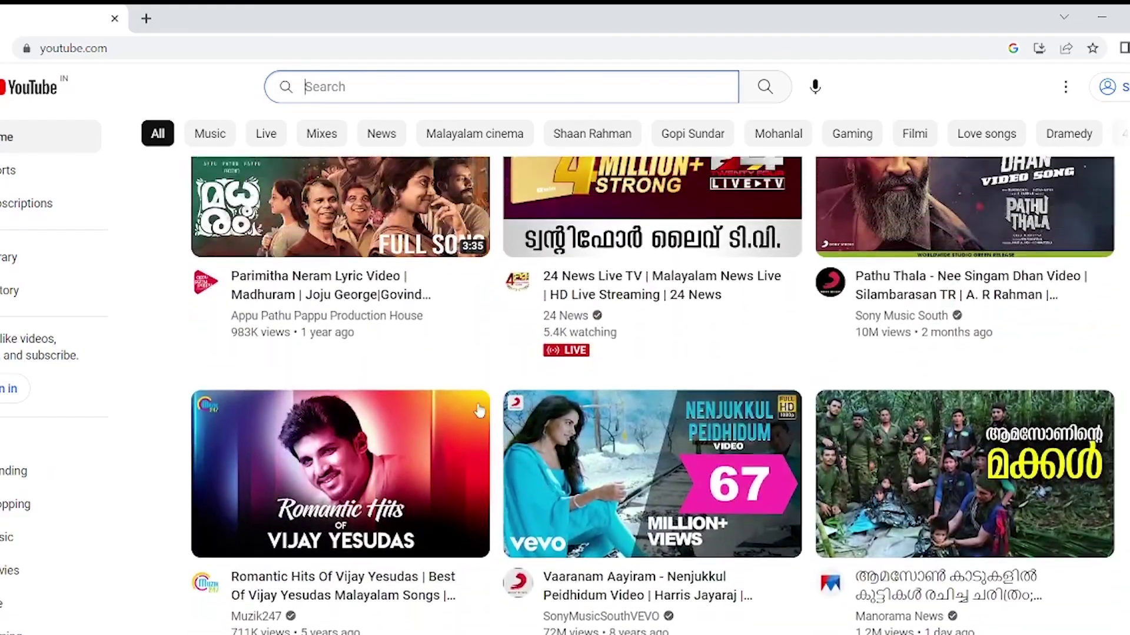